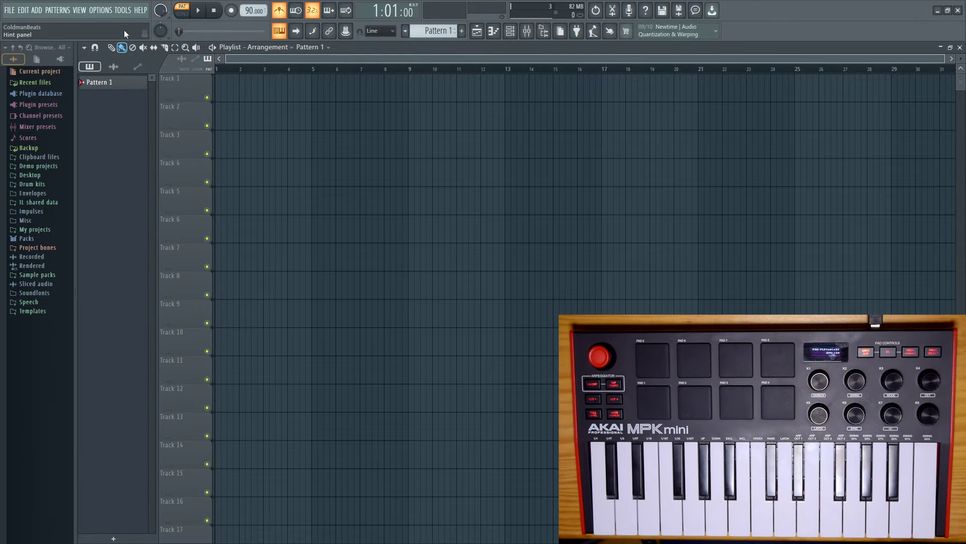
# Check in the MIDI settings that the MPK mini 3 input is enabled as a generic controller
pyautogui.click(101, 11)
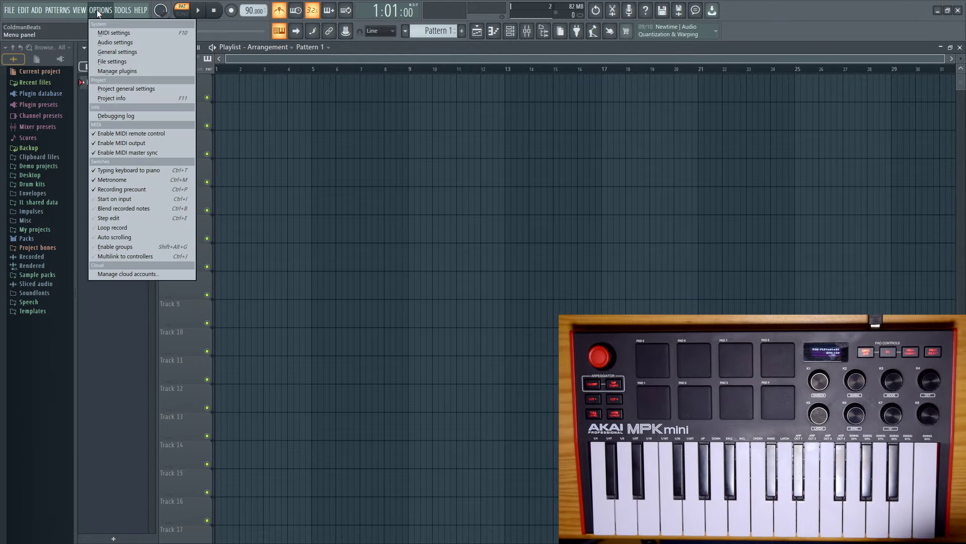
pyautogui.click(114, 33)
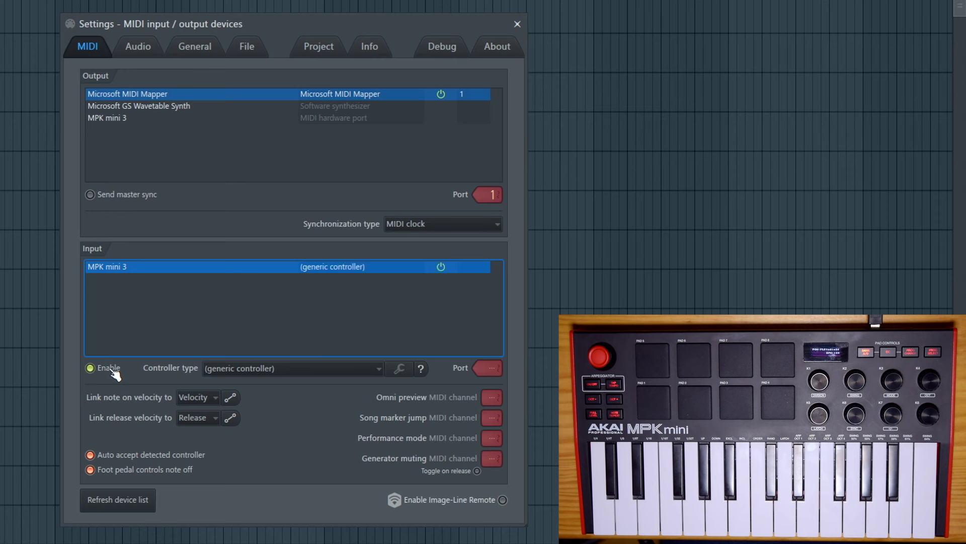
pyautogui.click(517, 24)
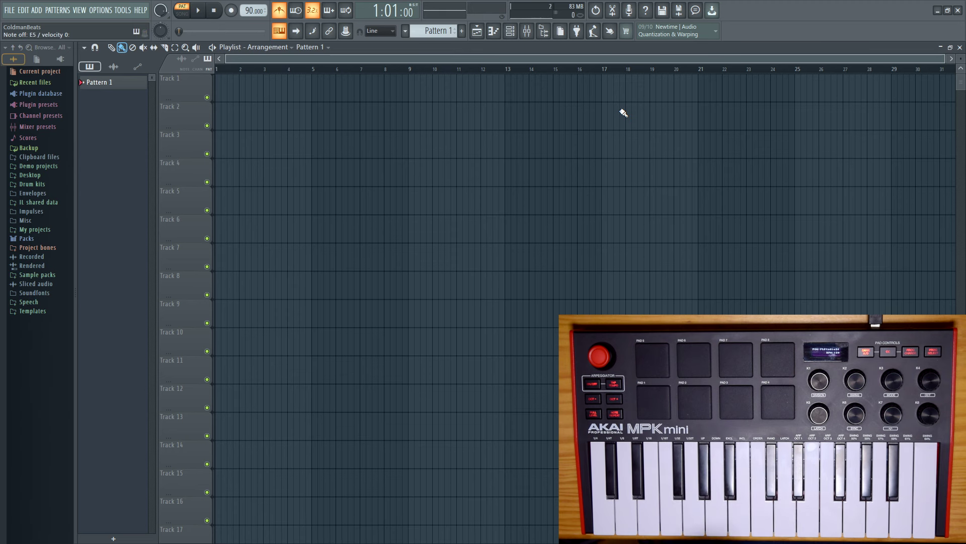
# Show the channel rack and add an FL Keys instrument channel
pyautogui.click(510, 30)
pyautogui.click(311, 324)
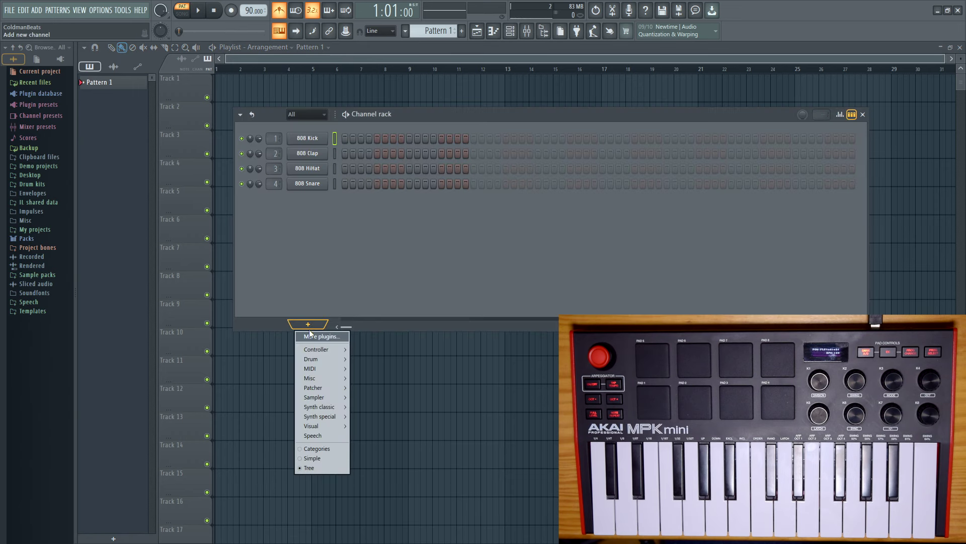
pyautogui.moveTo(314, 378)
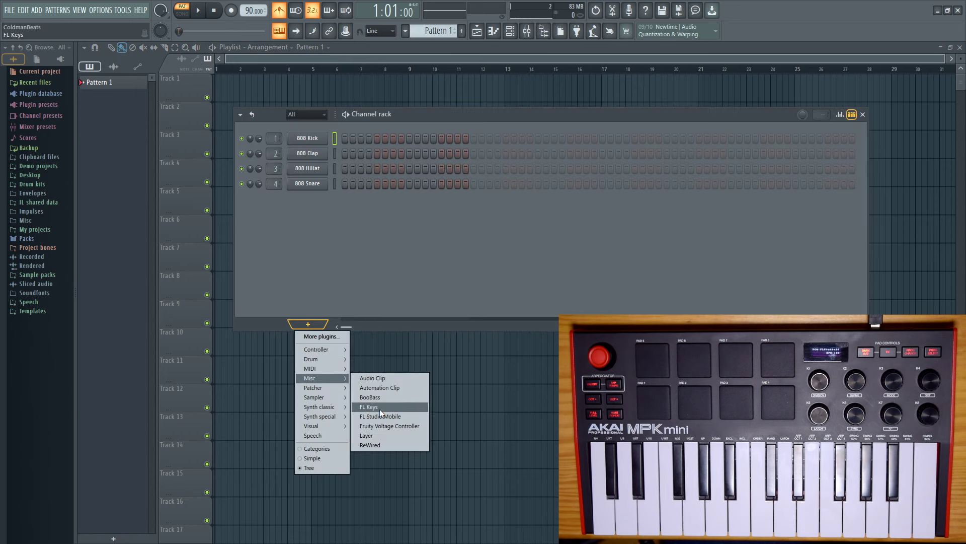
pyautogui.click(380, 409)
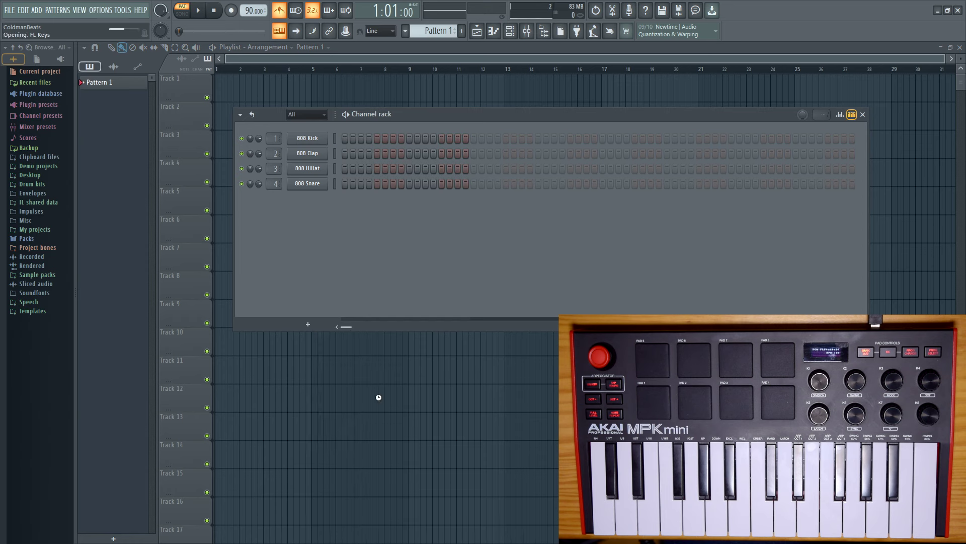
# Add an FPC drum machine channel to the channel rack and close its plugin window
pyautogui.click(310, 325)
pyautogui.moveTo(316, 361)
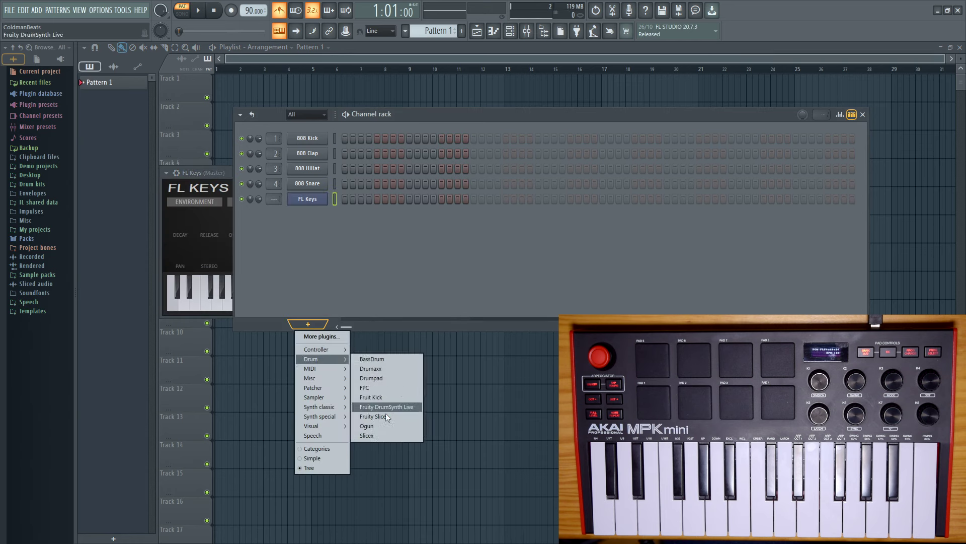
pyautogui.click(388, 388)
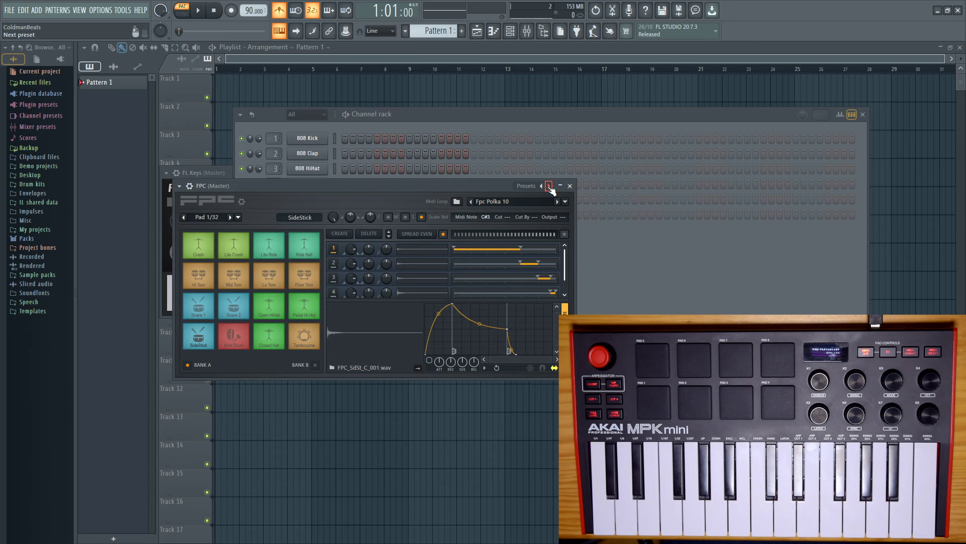
pyautogui.click(571, 186)
# Close the FL Keys plugin window and select only the FL Keys channel to receive the keyboard's notes
pyautogui.click(223, 173)
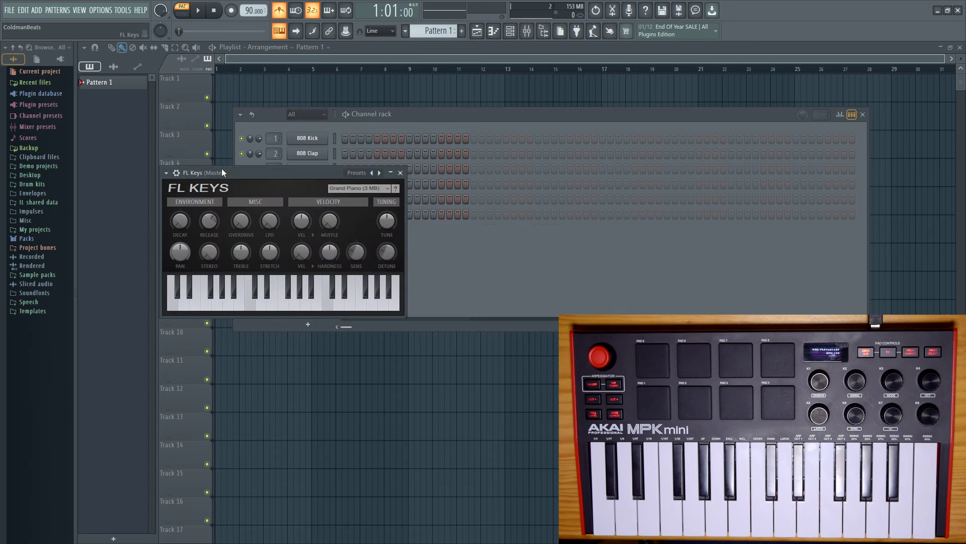
pyautogui.click(402, 173)
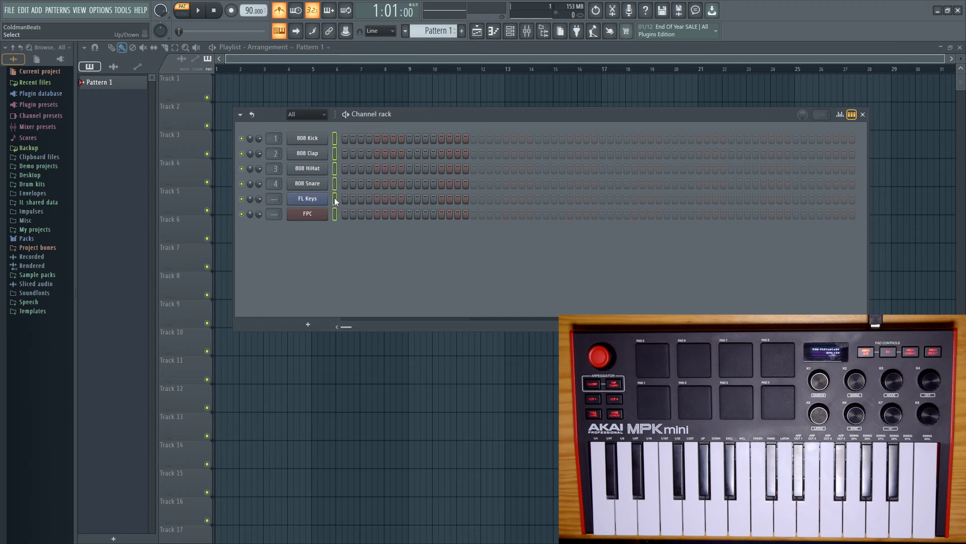
pyautogui.click(334, 197)
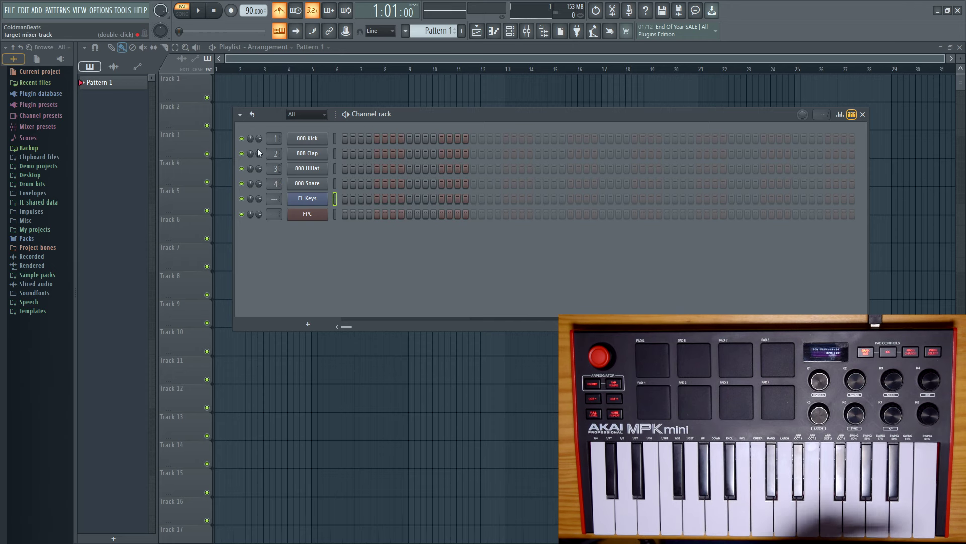
# Review the audio device settings and the FL Studio ASIO buffer length options, leaving them as they are
pyautogui.click(109, 10)
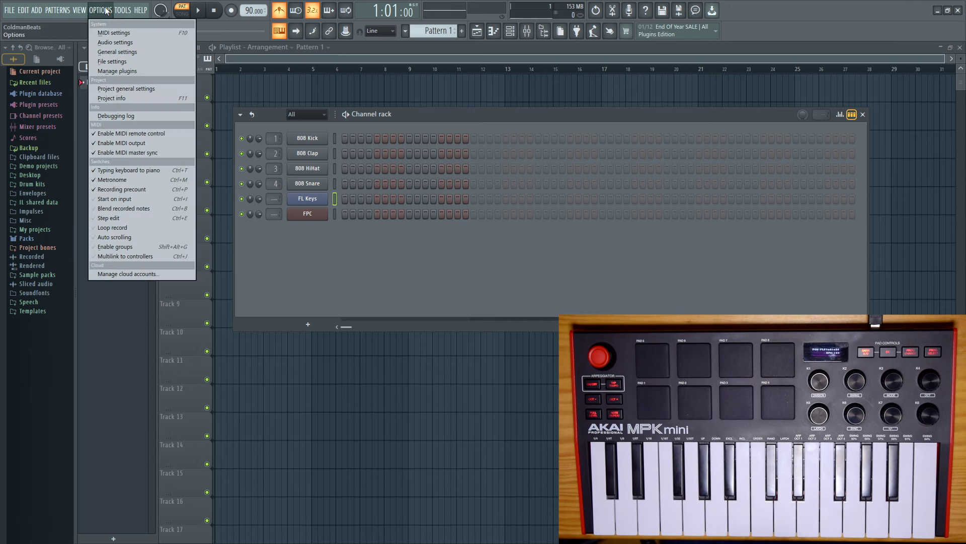
pyautogui.click(121, 43)
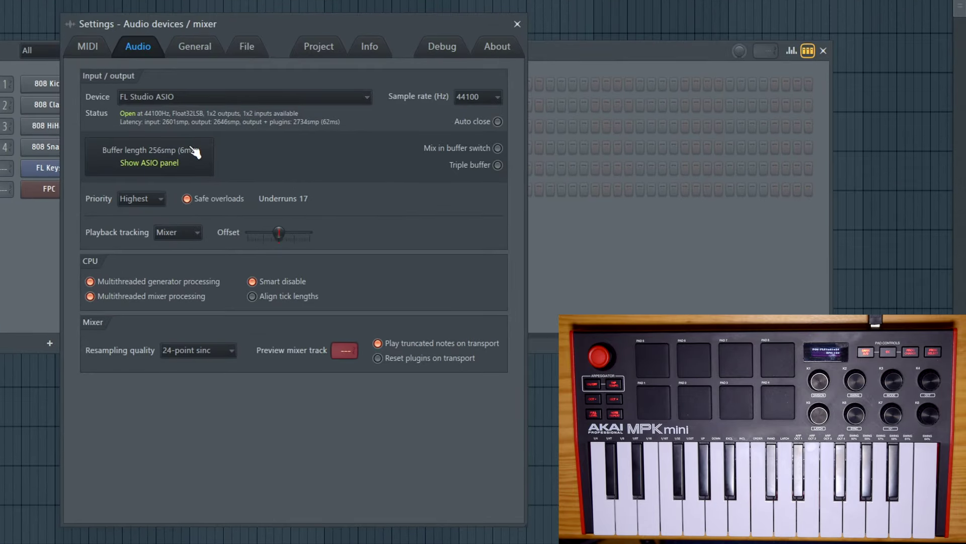
pyautogui.click(177, 161)
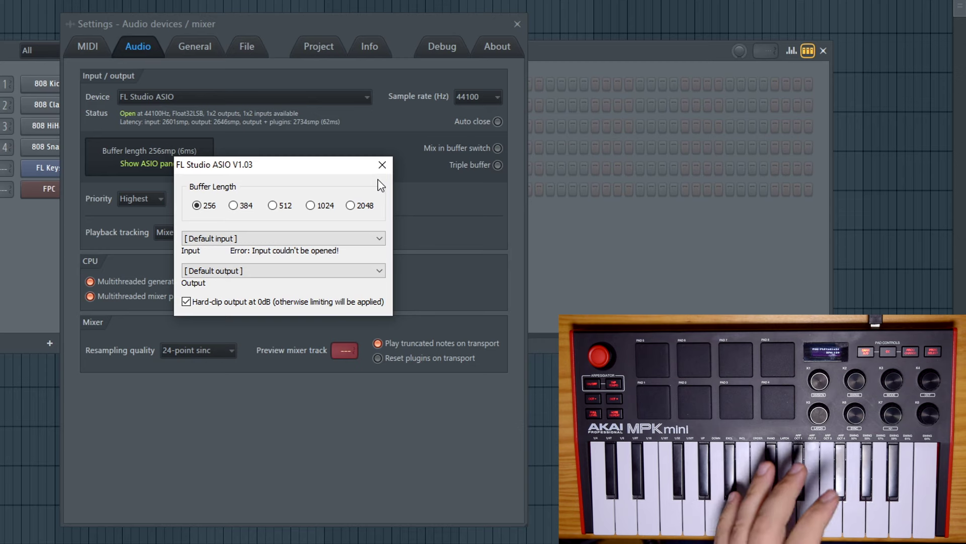
pyautogui.click(382, 165)
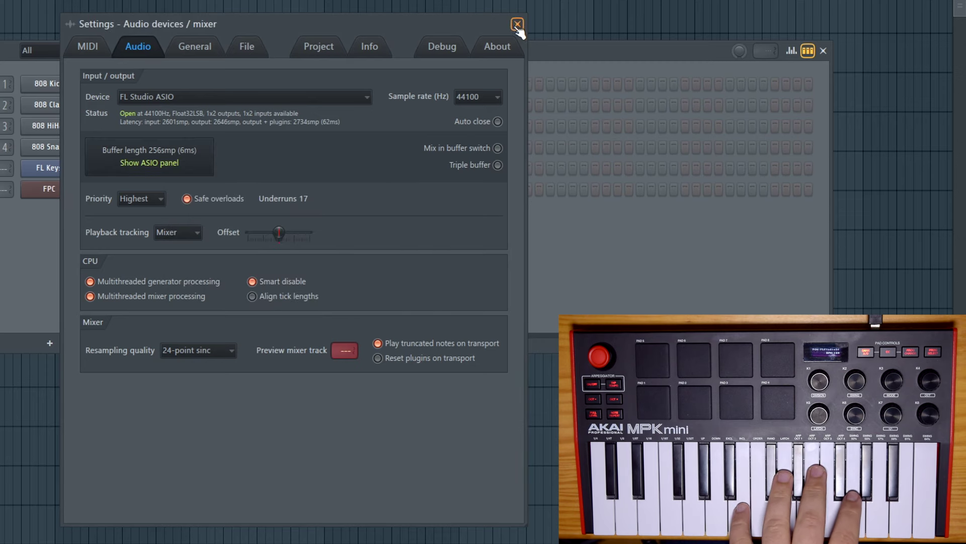
pyautogui.click(517, 24)
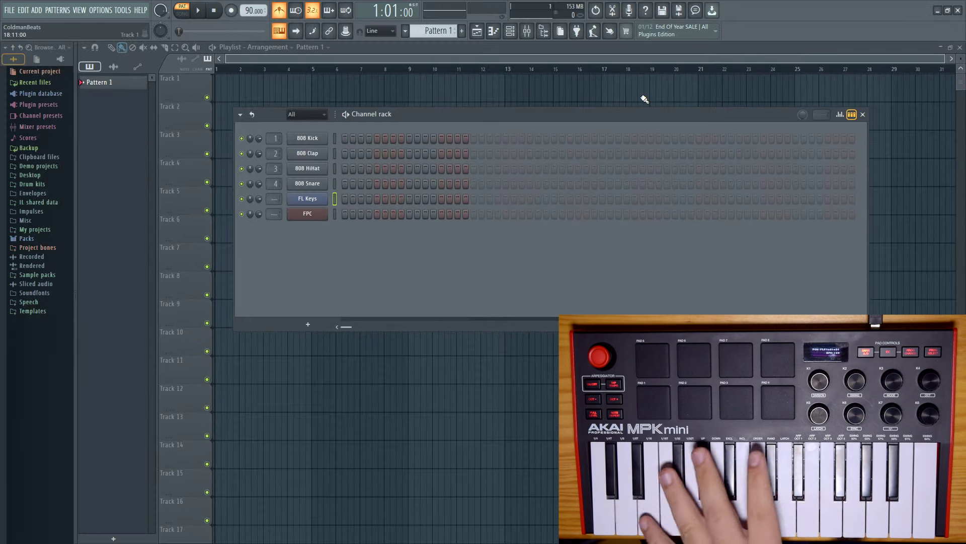
# Select the FPC channel, view its drum pads, and close the plugin window
pyautogui.click(307, 214)
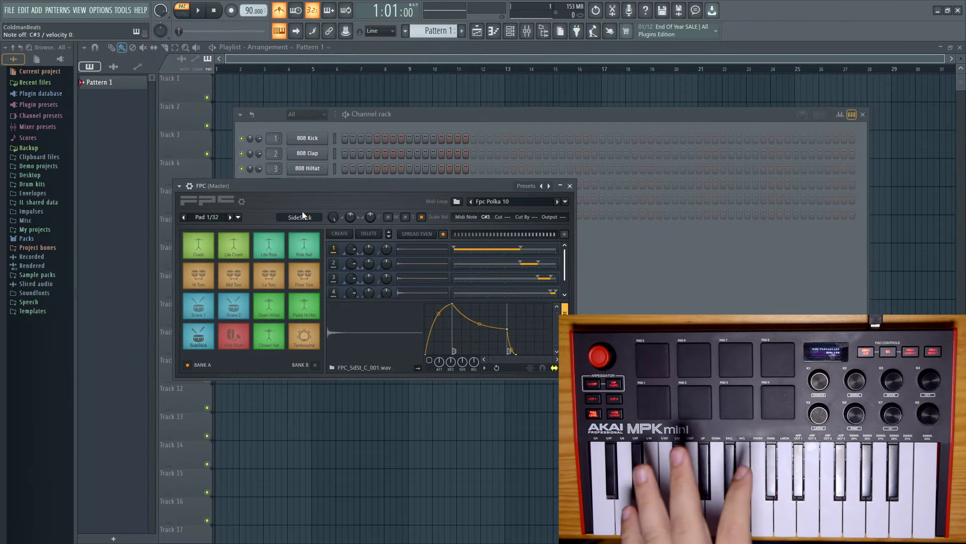
pyautogui.click(560, 185)
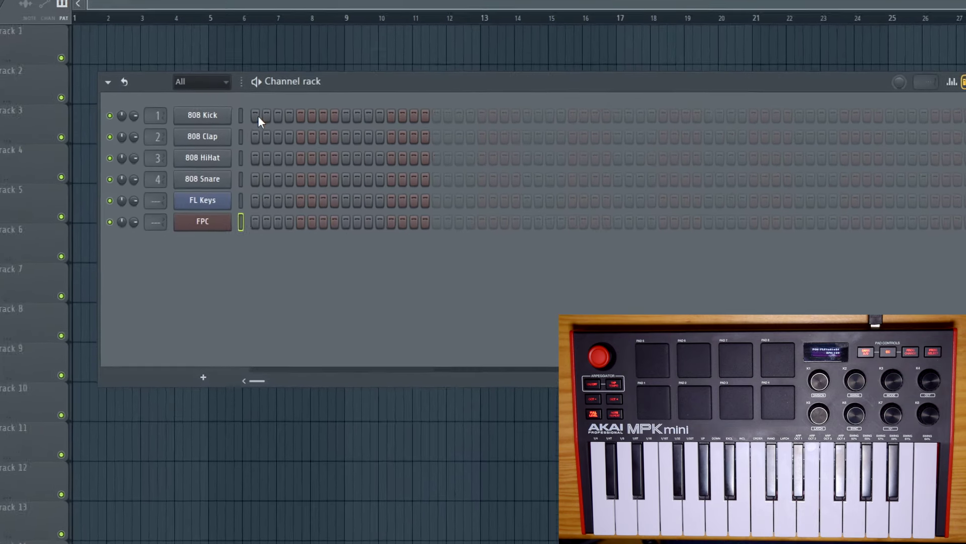
# Program the 808 Kick on steps 1, 4, 7 and 11 and the 808 Clap on steps 5 and 13
pyautogui.click(257, 116)
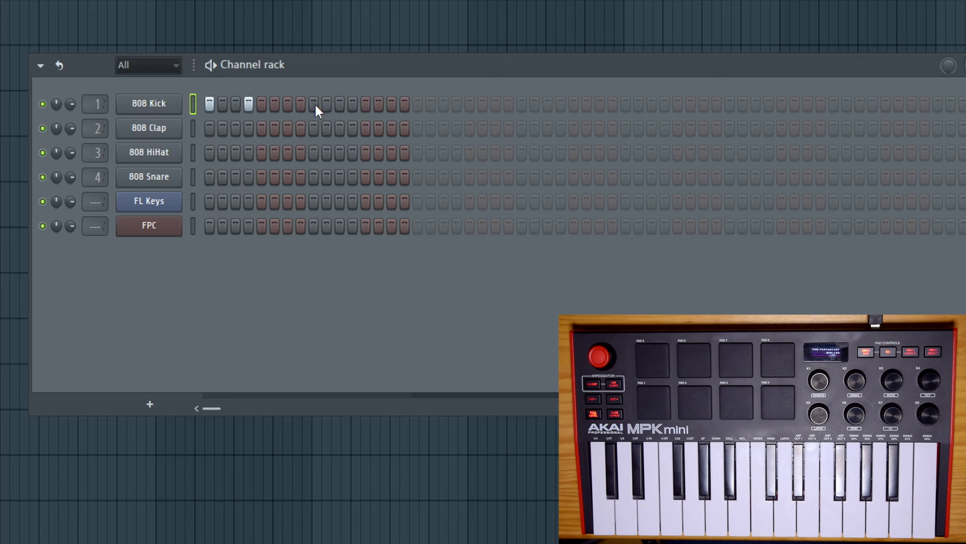
pyautogui.click(340, 104)
pyautogui.click(259, 127)
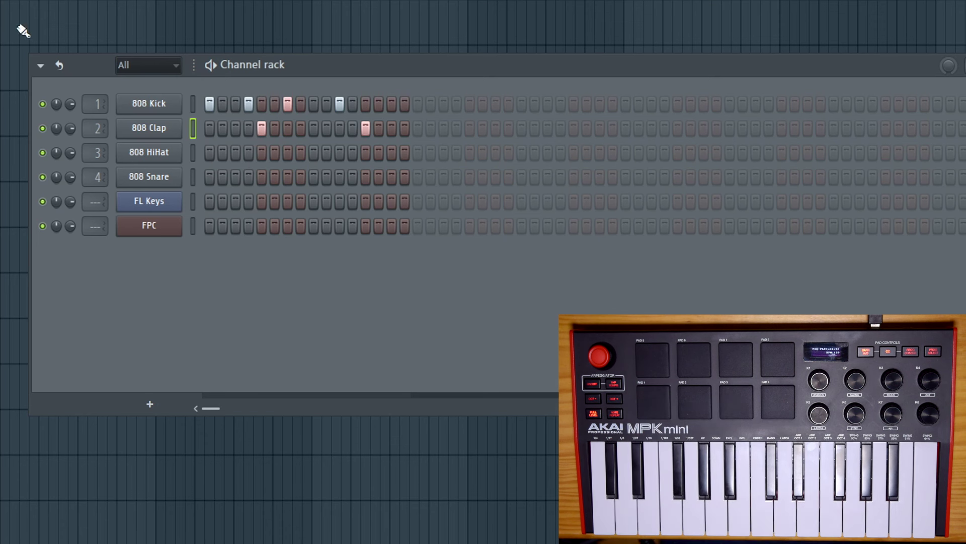
# Link the 808 Kick channel's mute switch to a control on the MIDI controller
pyautogui.click(44, 104)
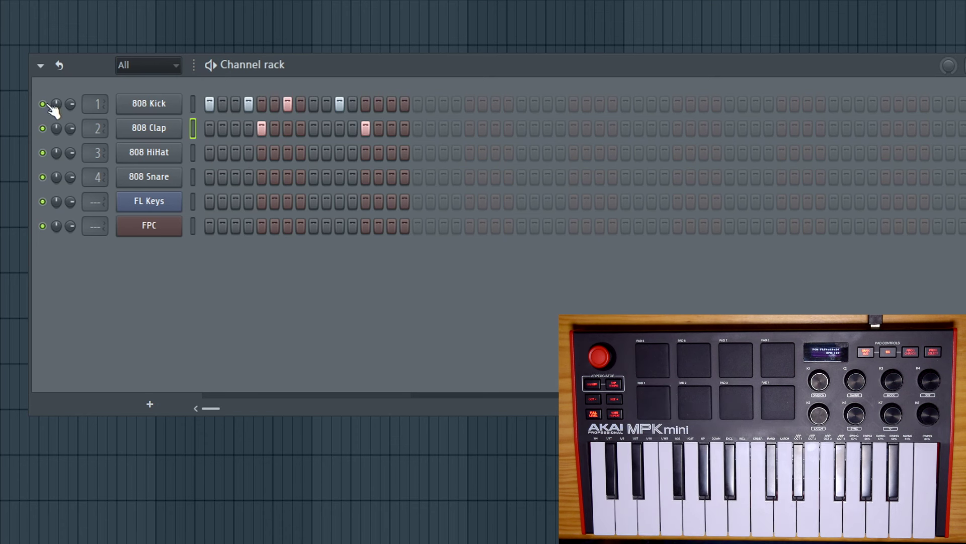
pyautogui.rightClick(49, 103)
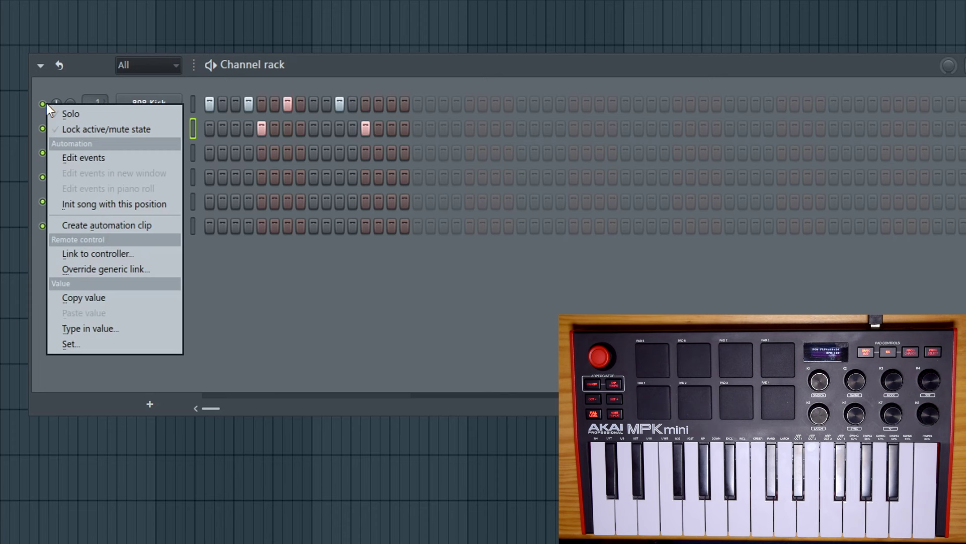
pyautogui.click(107, 252)
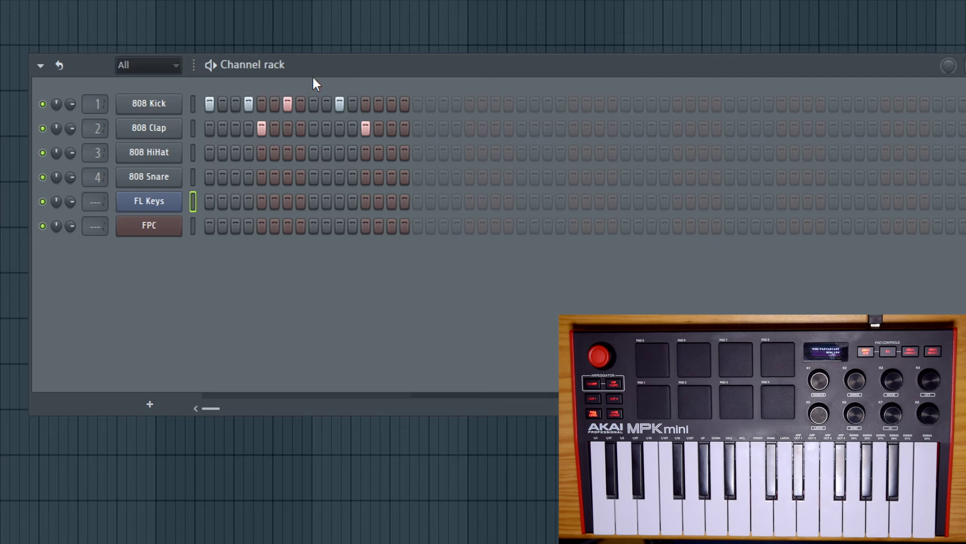
pyautogui.moveTo(145, 70); pyautogui.dragTo(423, 19)
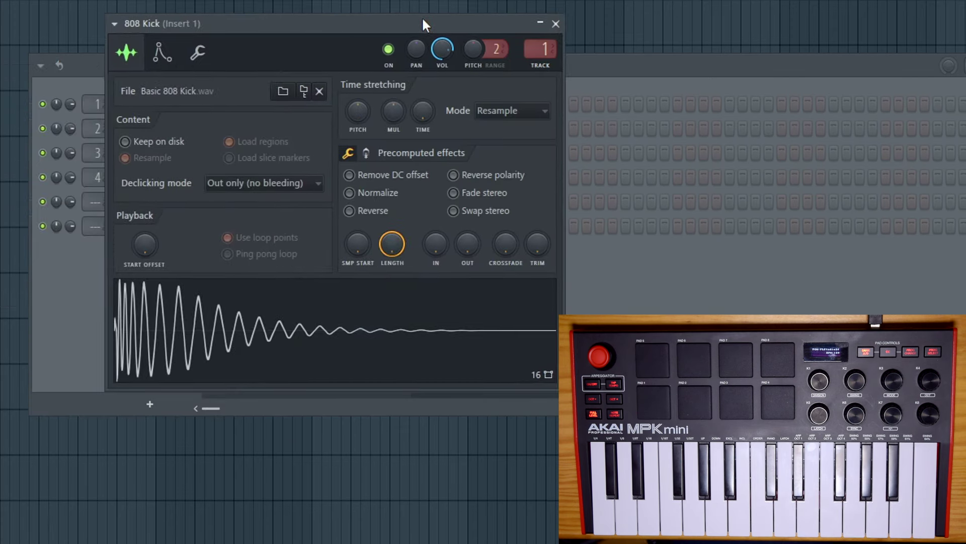
pyautogui.rightClick(444, 46)
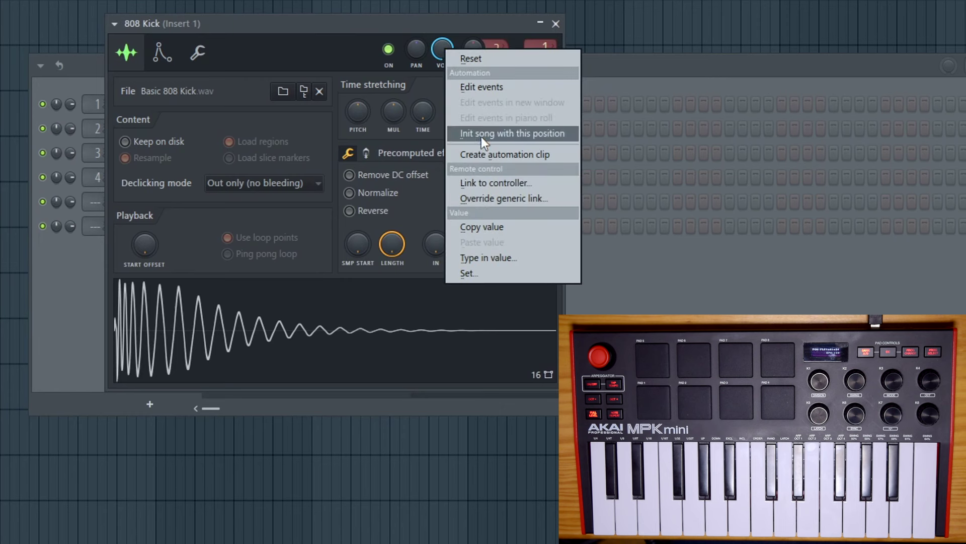
pyautogui.click(489, 181)
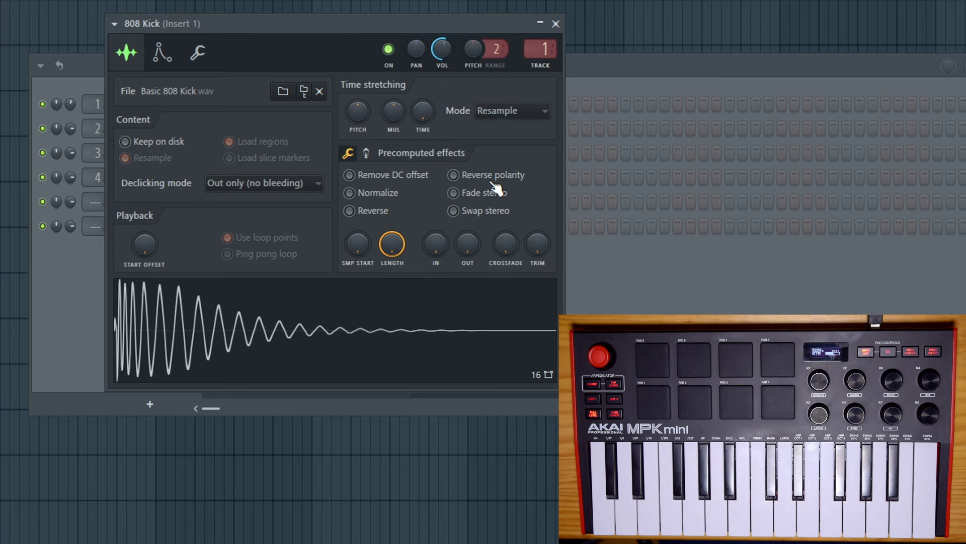
pyautogui.click(556, 24)
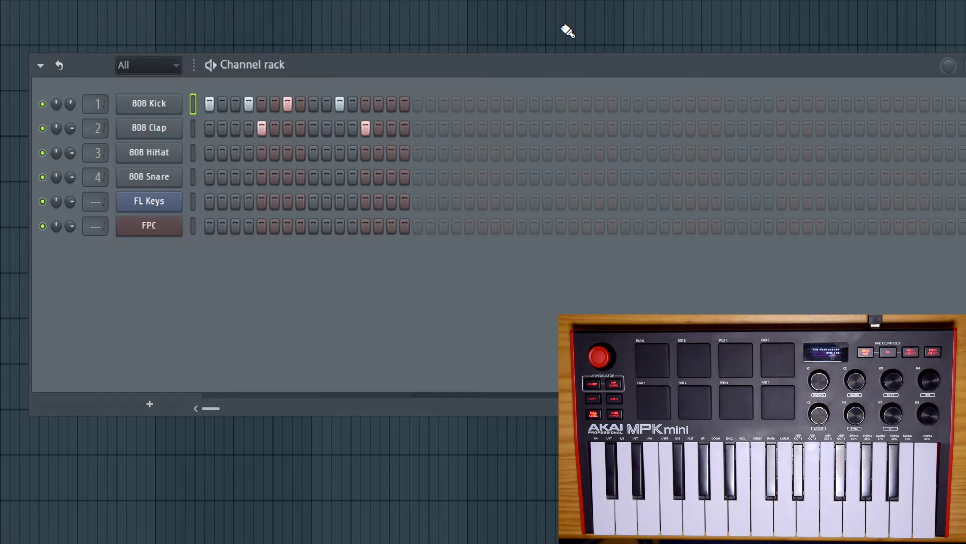
pyautogui.click(160, 129)
pyautogui.moveTo(146, 92); pyautogui.dragTo(595, 69)
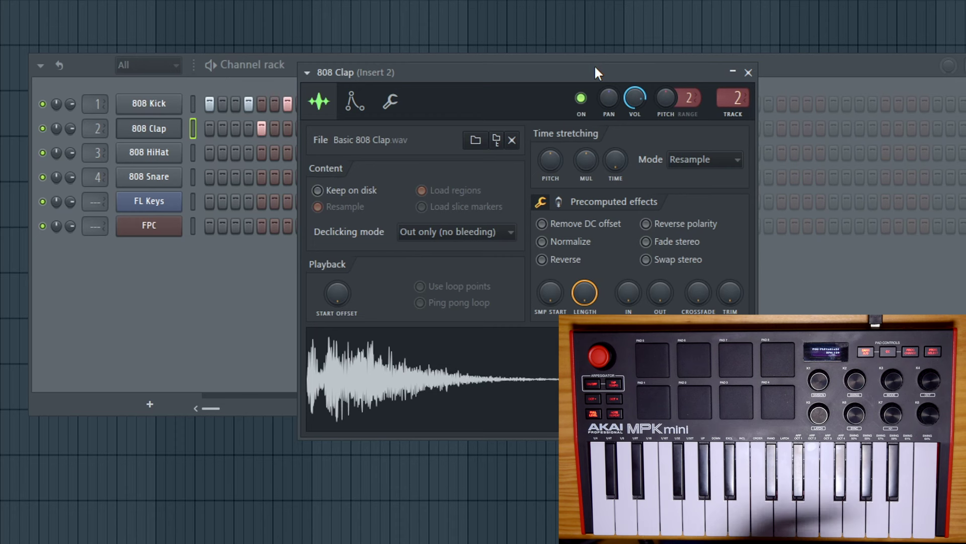
pyautogui.rightClick(635, 96)
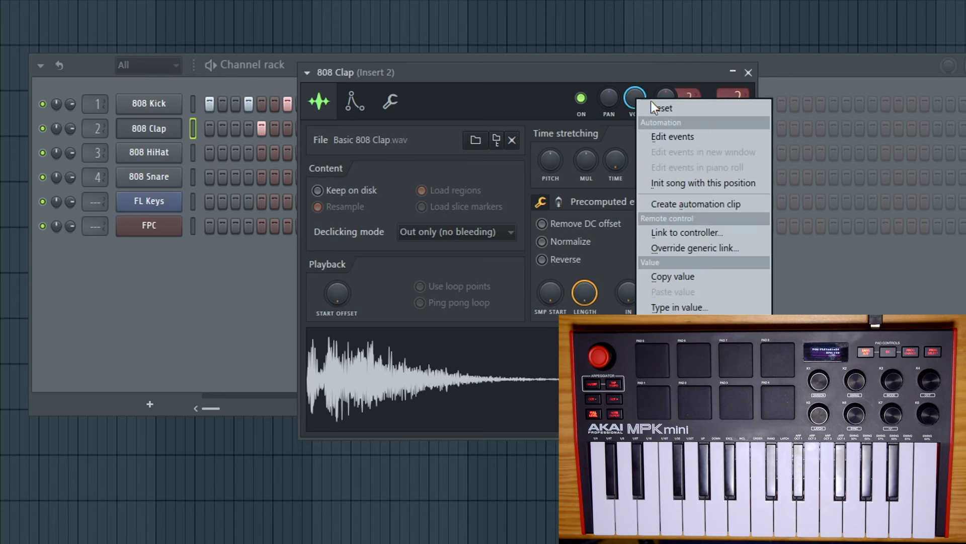
pyautogui.click(695, 233)
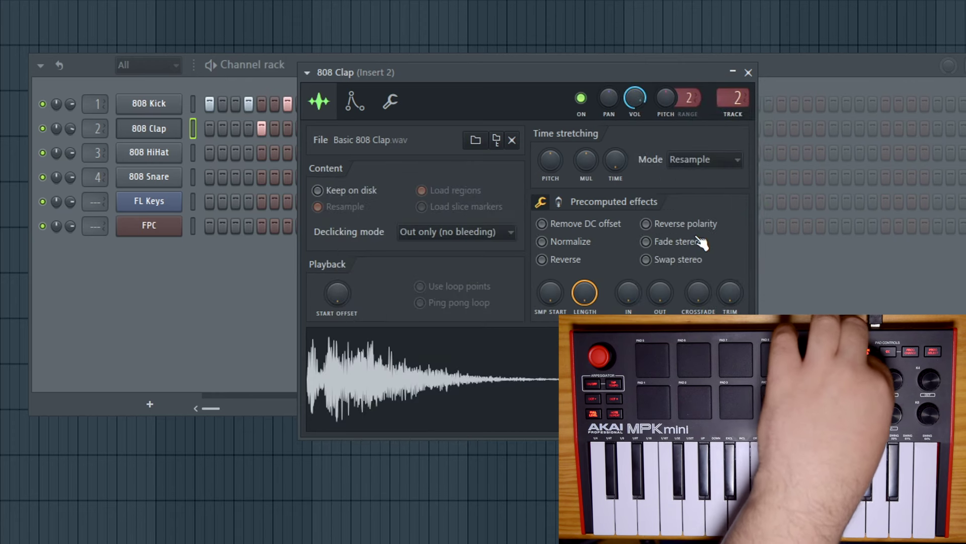
pyautogui.click(748, 72)
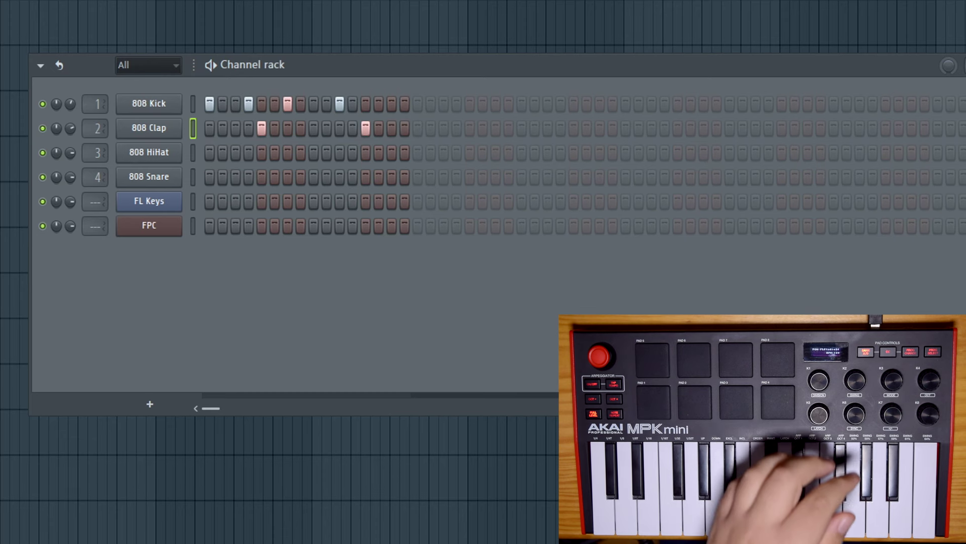
pyautogui.press('space')
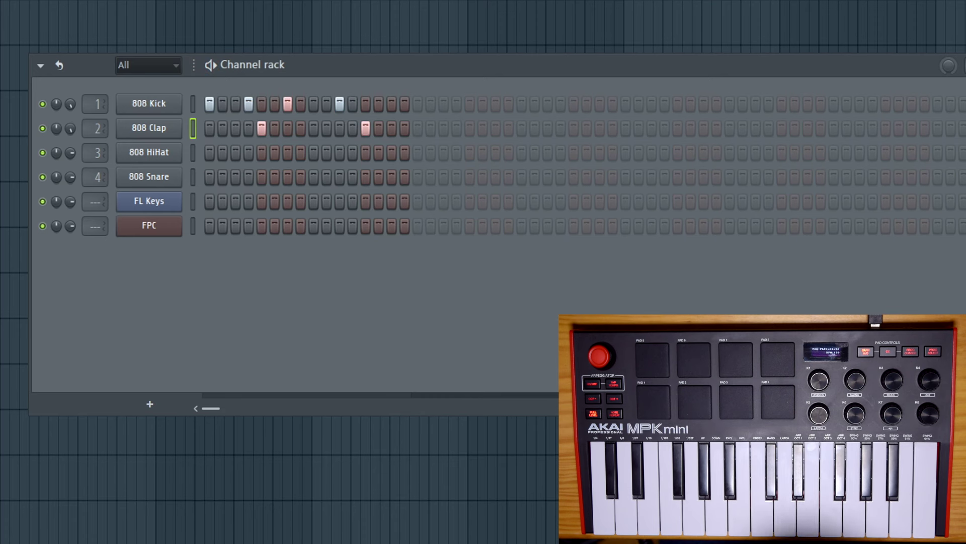
# Link the panning of the 808 Kick and the 808 Clap channels to separate knobs on the MIDI controller
pyautogui.rightClick(56, 107)
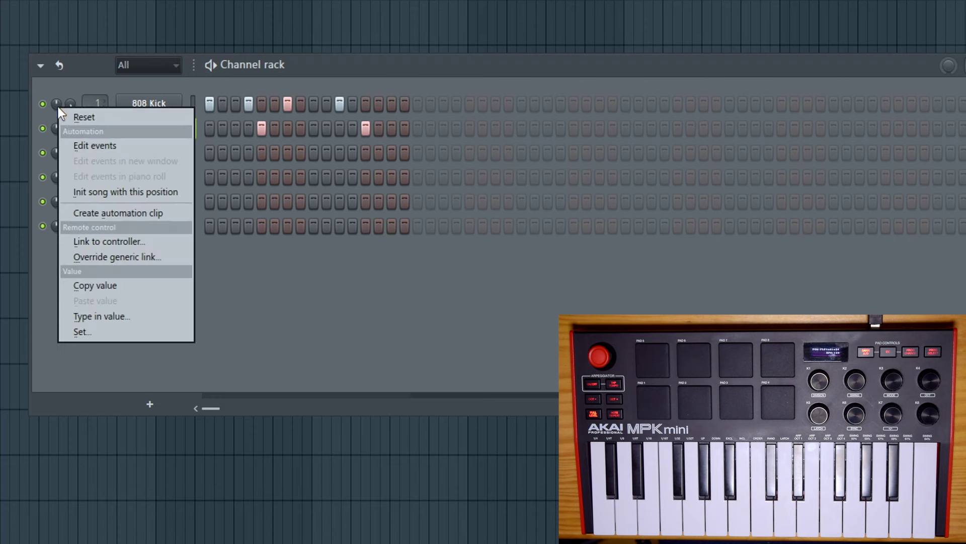
pyautogui.click(111, 241)
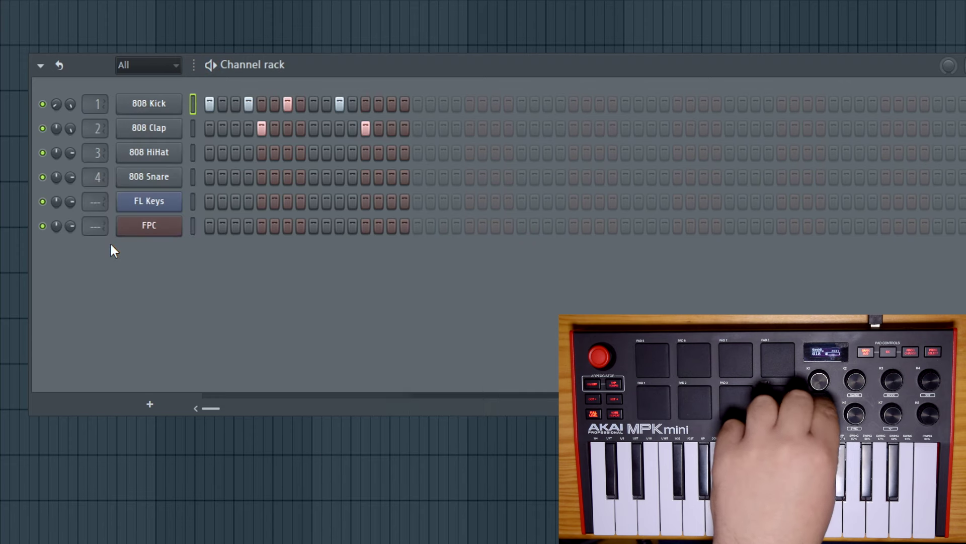
pyautogui.rightClick(57, 129)
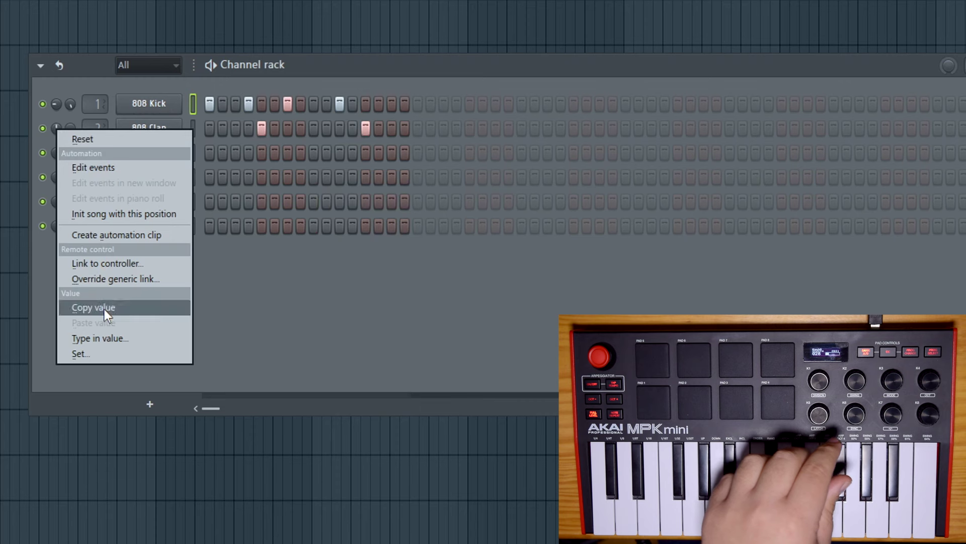
pyautogui.click(110, 264)
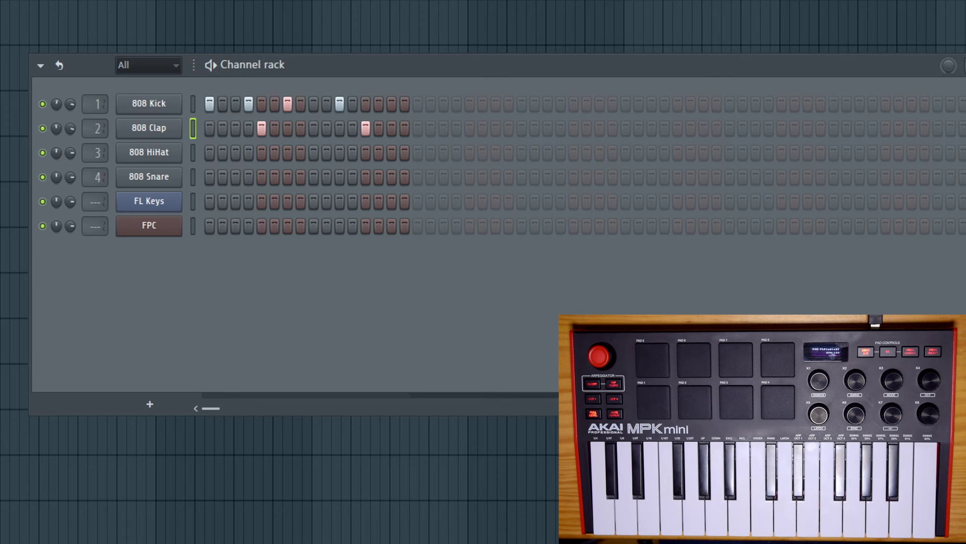
pyautogui.rightClick(59, 101)
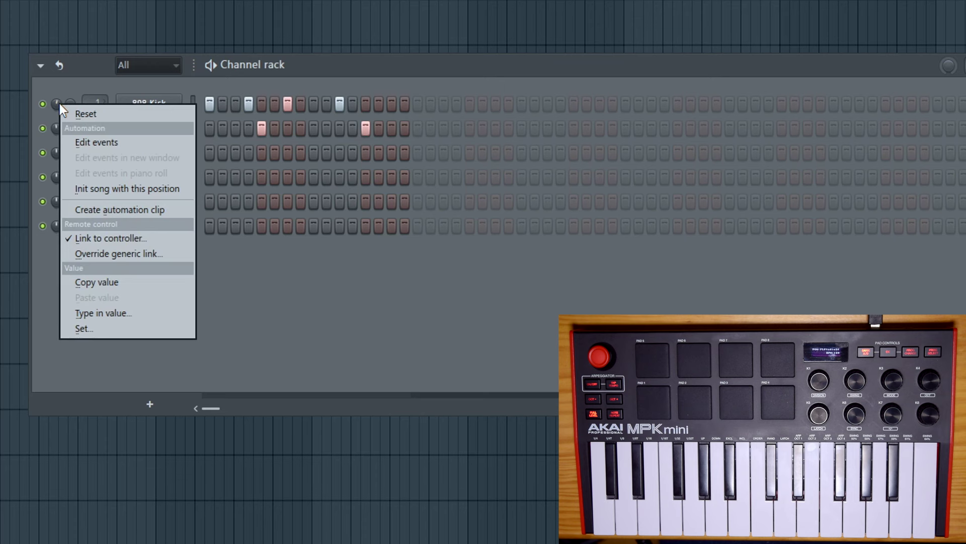
pyautogui.click(108, 238)
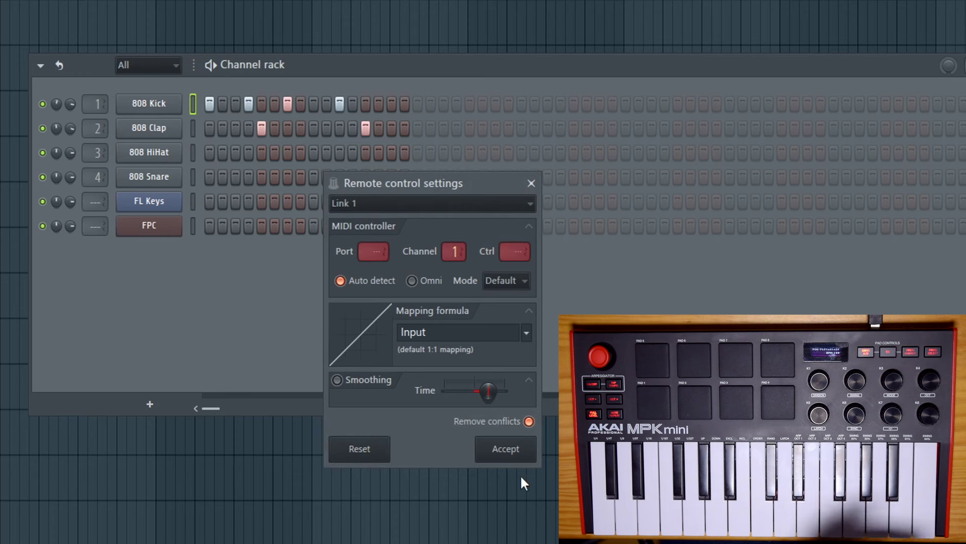
pyautogui.click(519, 454)
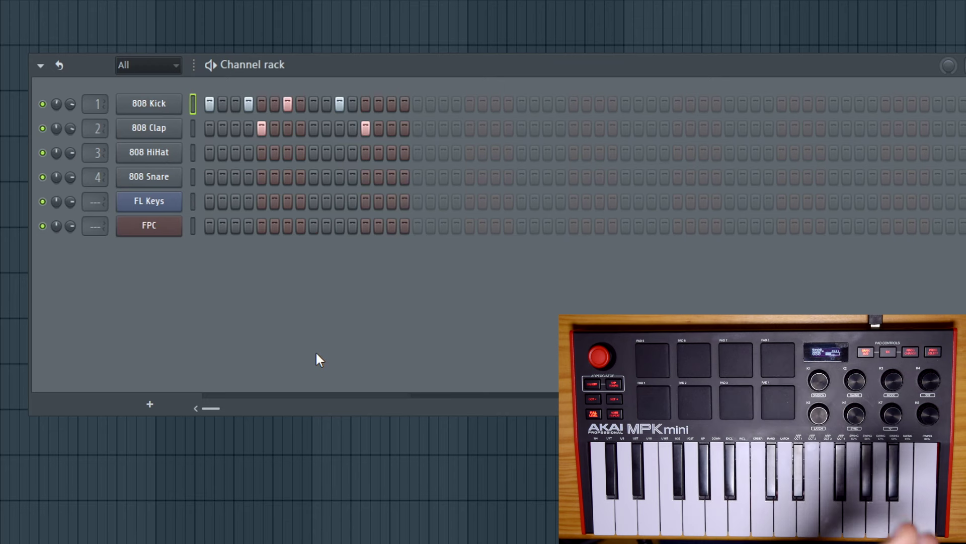
pyautogui.rightClick(71, 103)
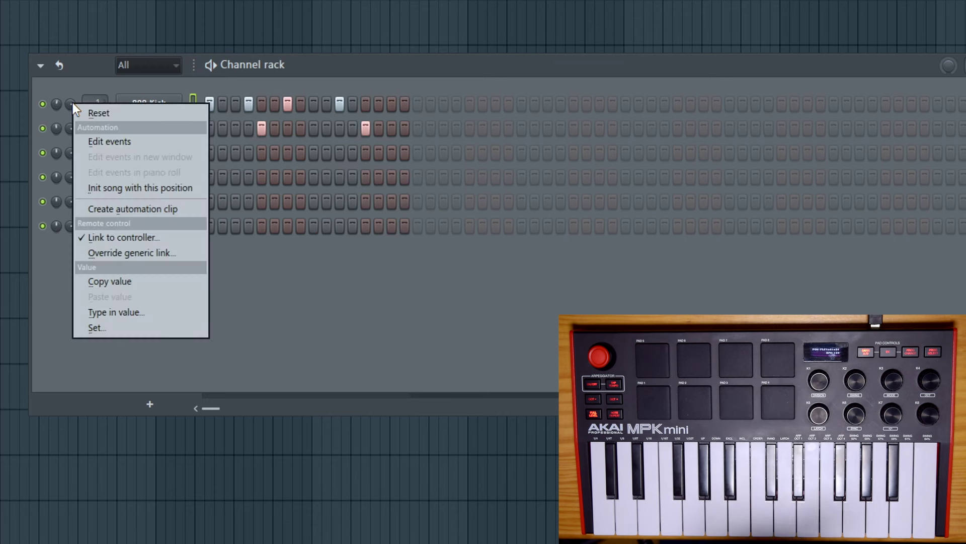
pyautogui.click(135, 237)
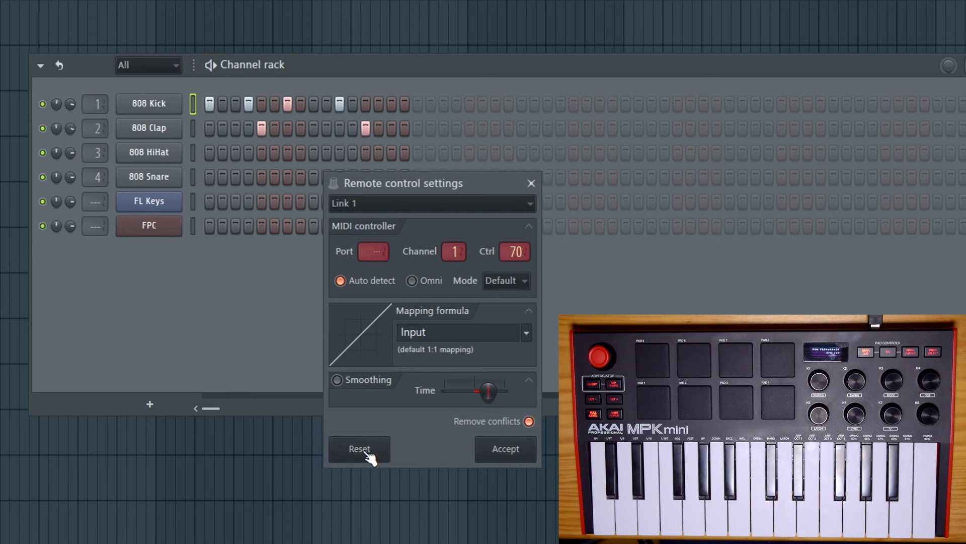
pyautogui.click(505, 449)
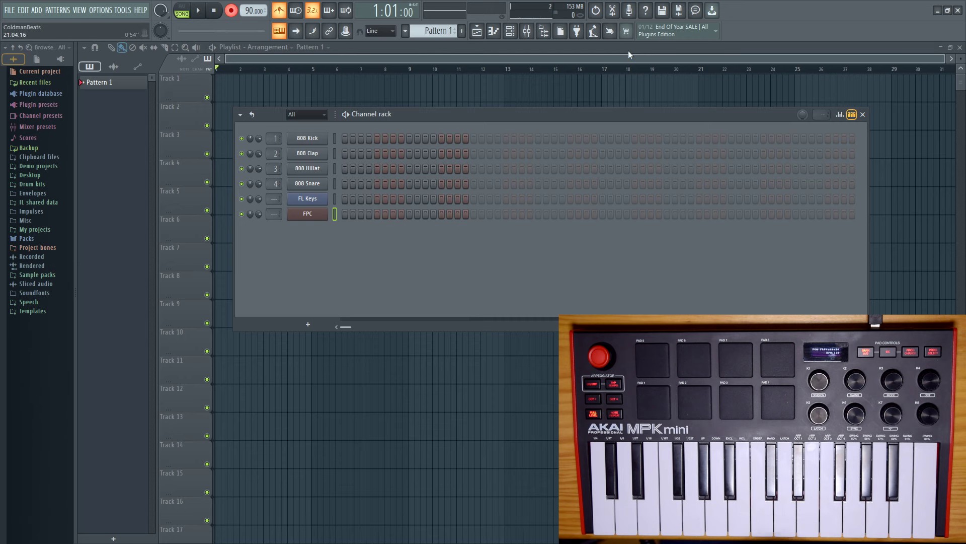
# Hide the channel rack, record a two-bar FPC drum pattern from the MIDI controller in song mode, and play it back
pyautogui.press('F6')
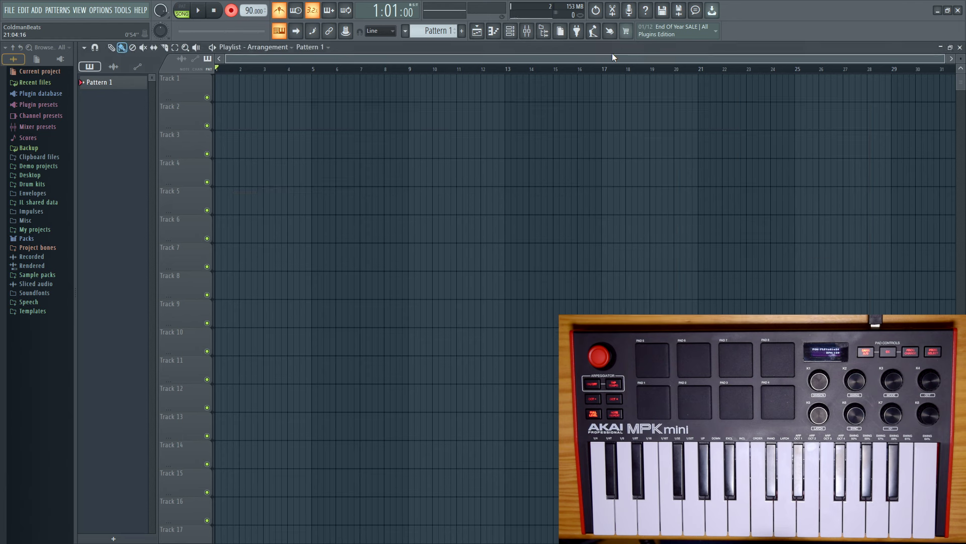
pyautogui.click(200, 11)
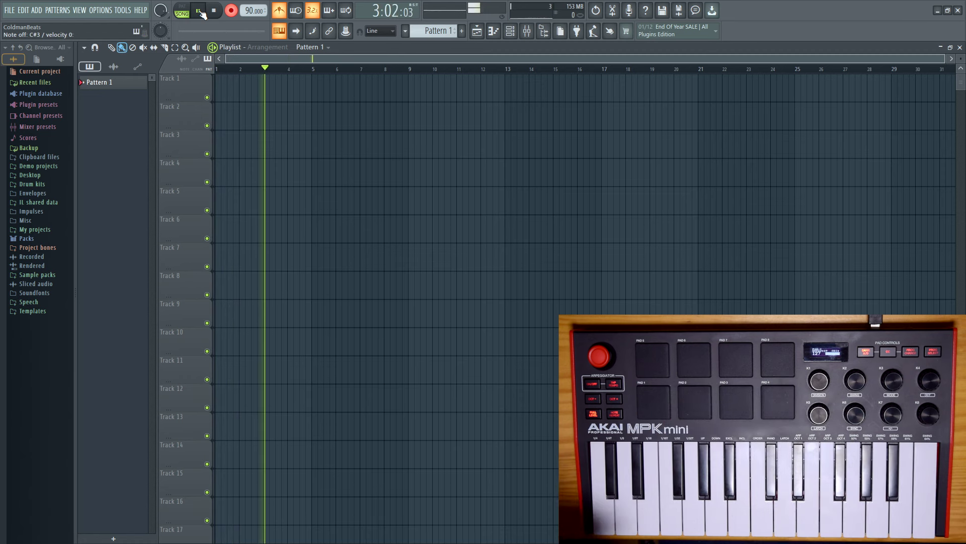
pyautogui.click(200, 10)
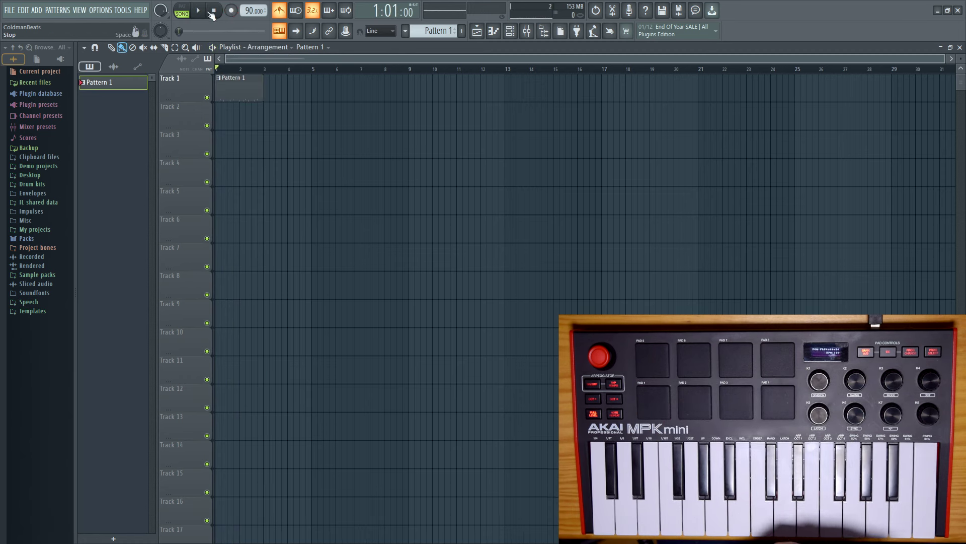
pyautogui.click(213, 14)
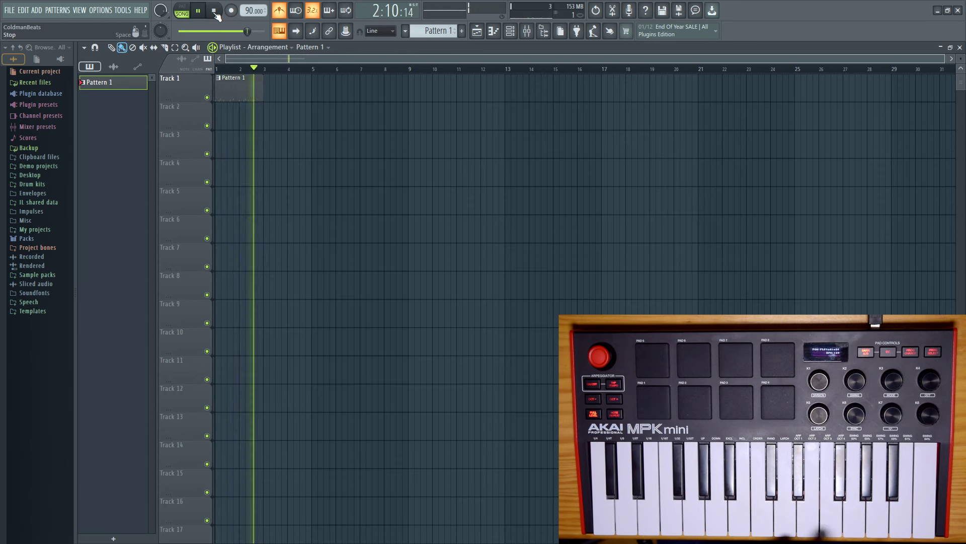
pyautogui.click(214, 11)
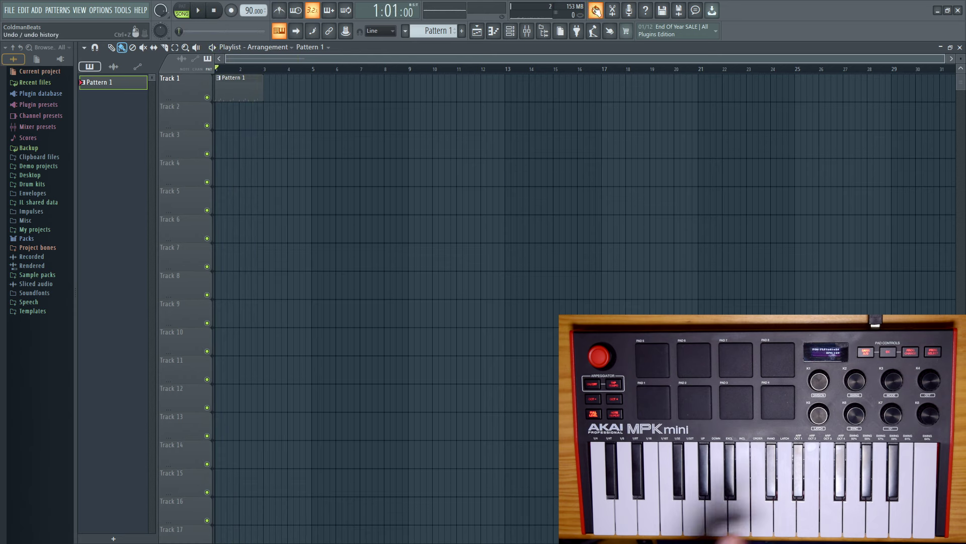
# Show the channel rack, record a two-bar FL Keys melody over the drums with the MIDI controller, and play back the result
pyautogui.press('F6')
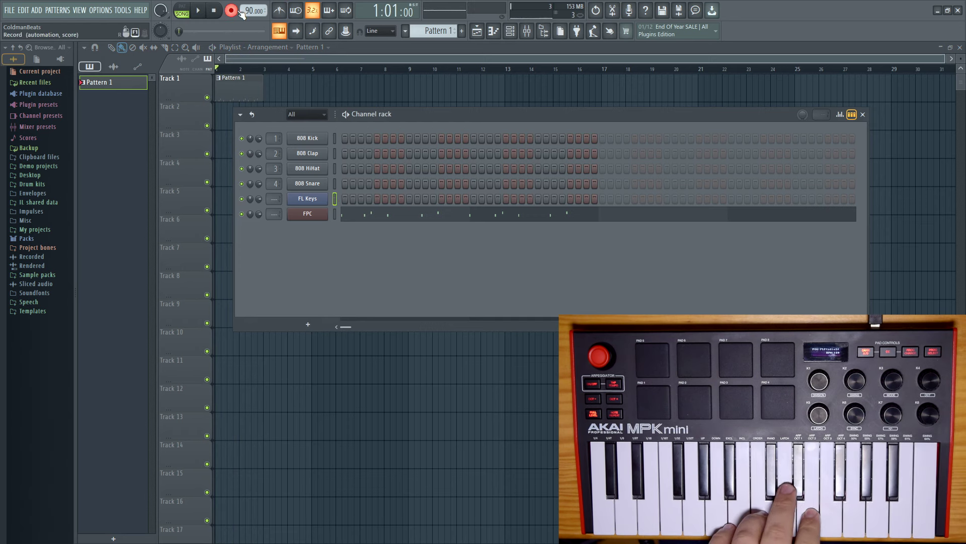
pyautogui.click(201, 13)
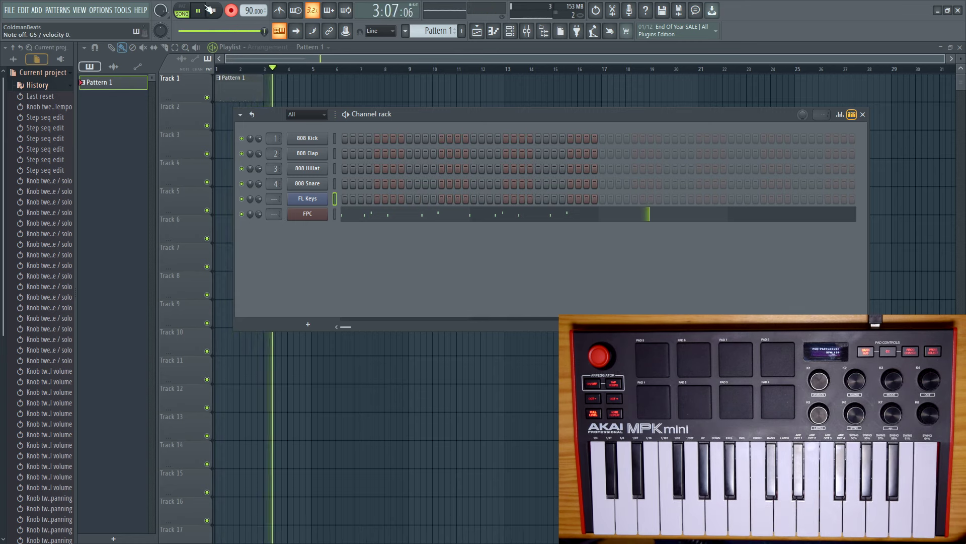
pyautogui.click(211, 13)
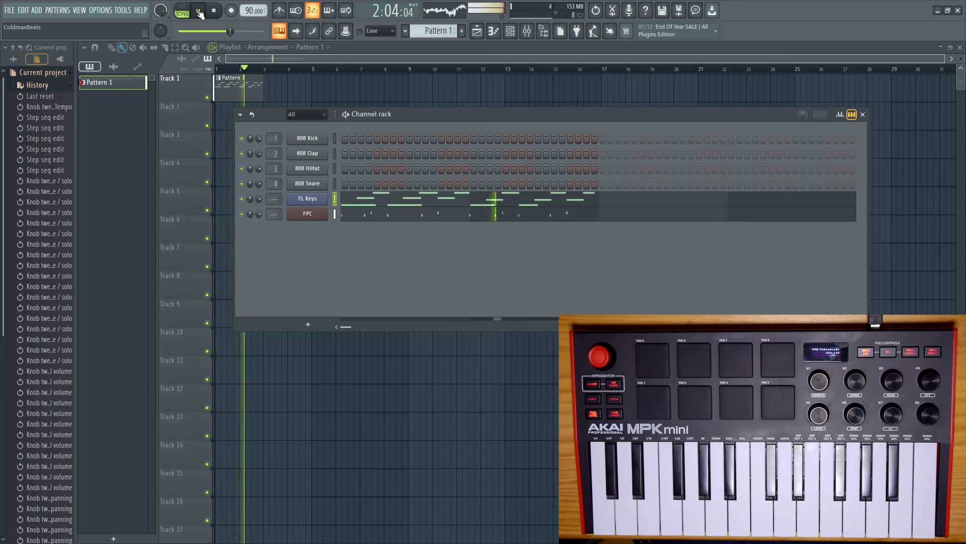
pyautogui.click(215, 10)
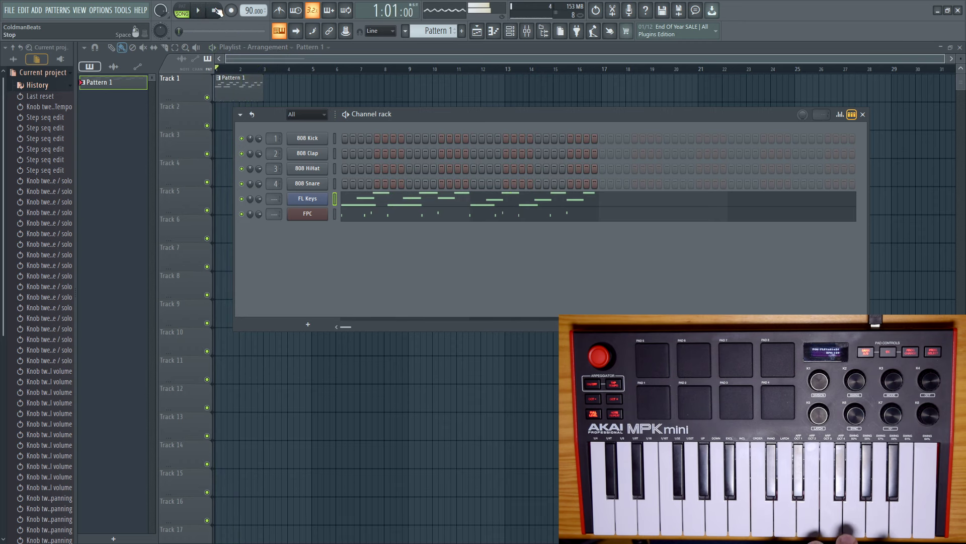